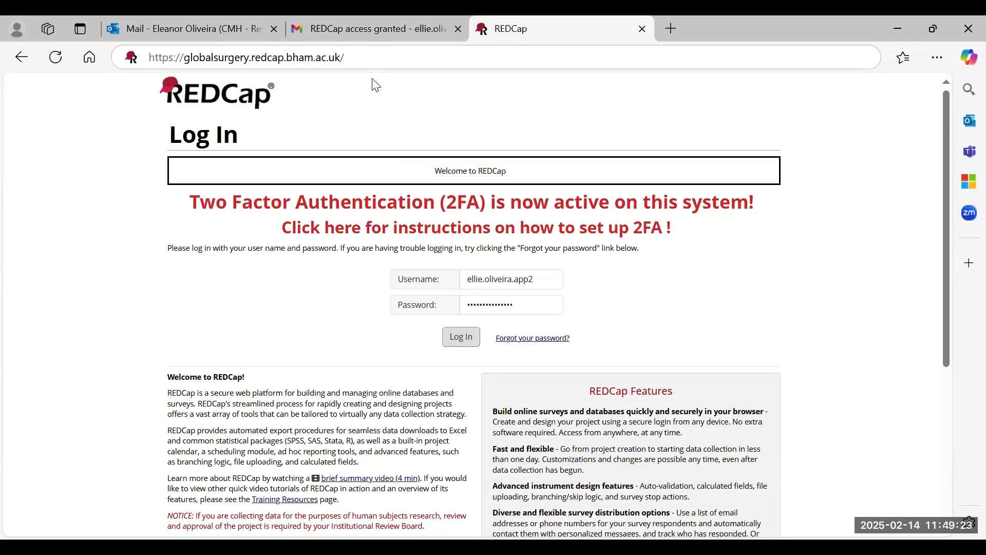
- Log in to REDCap with the prefilled credentials to open the AlliGatOr - Data Collection project
drag(362, 59, 148, 66)
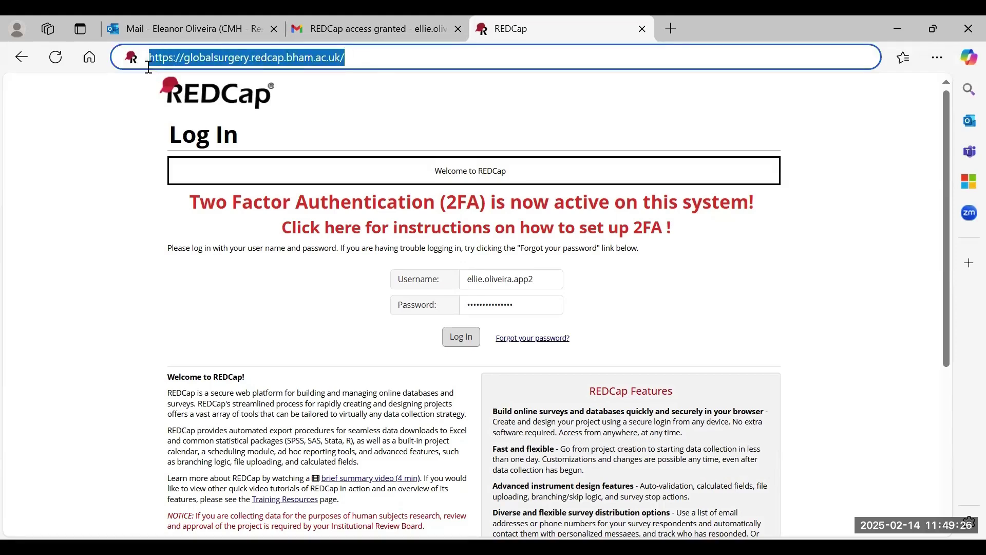
click(117, 225)
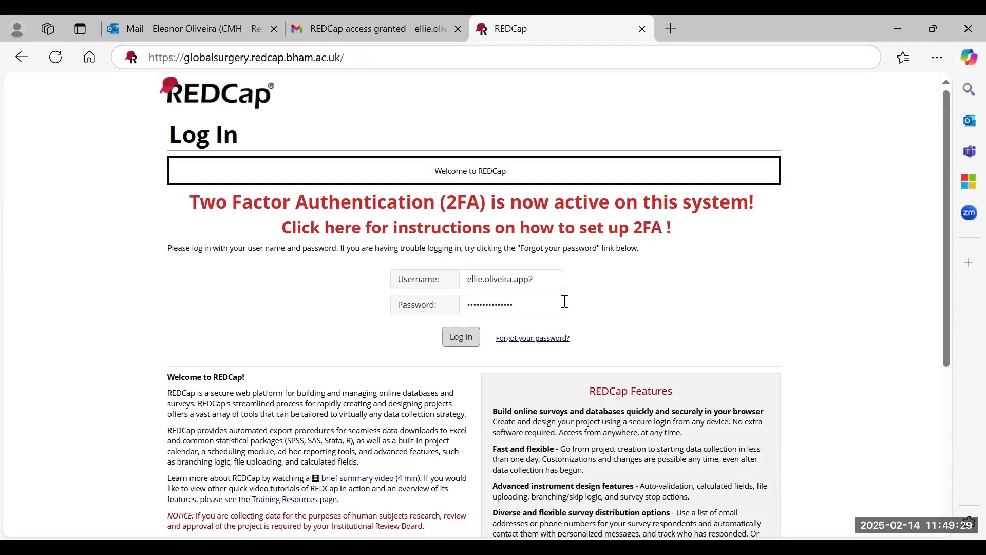
click(472, 336)
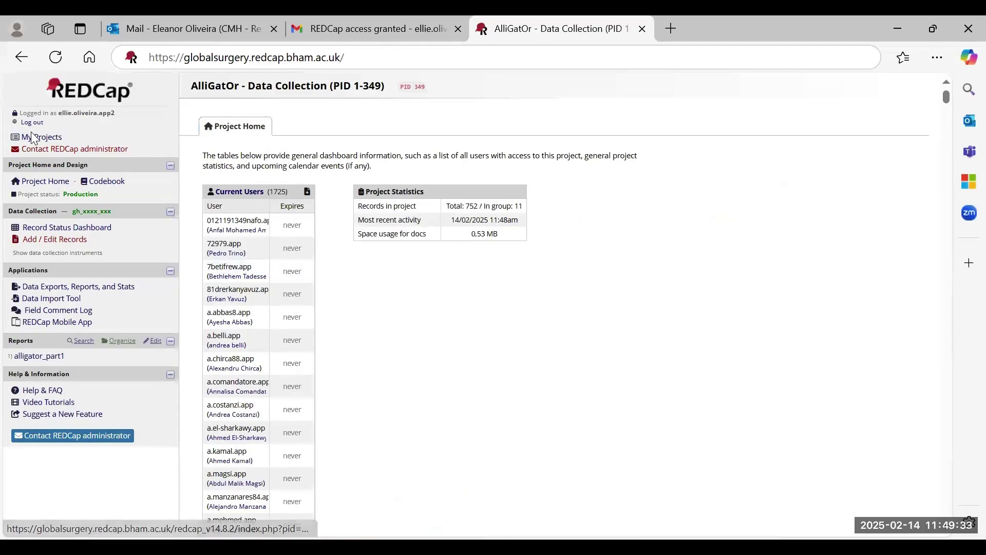
click(37, 137)
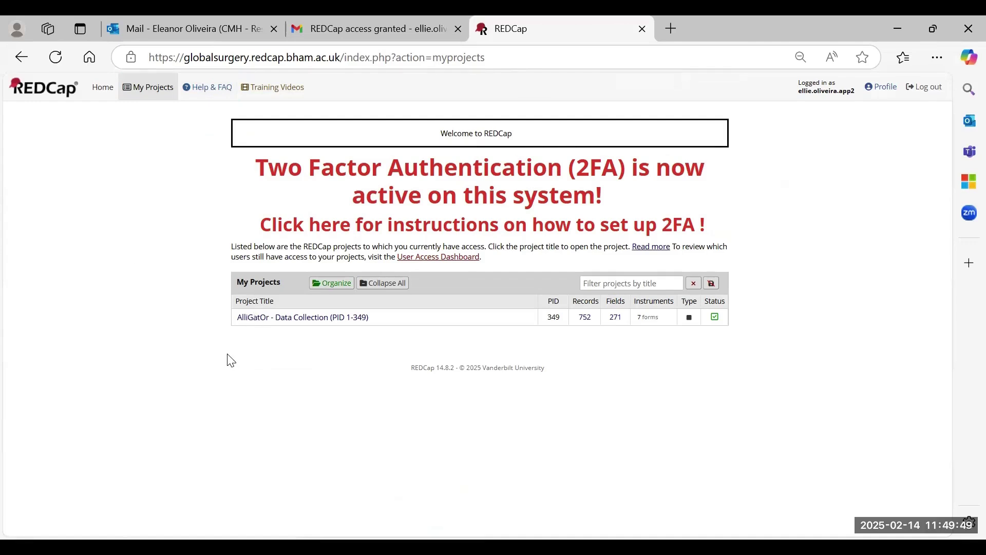
click(322, 327)
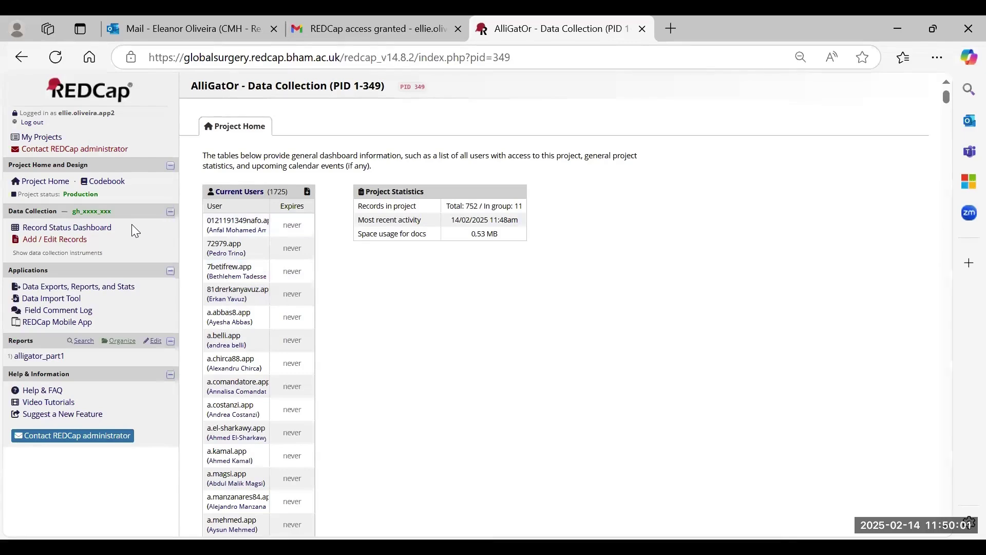
- From the Record Status Dashboard, add new record 94517-12
click(88, 230)
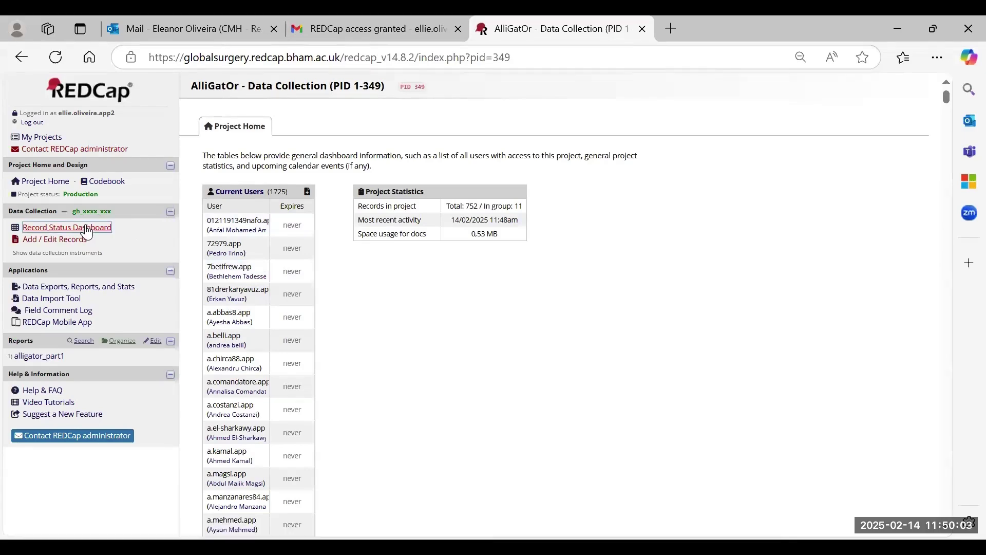
click(87, 231)
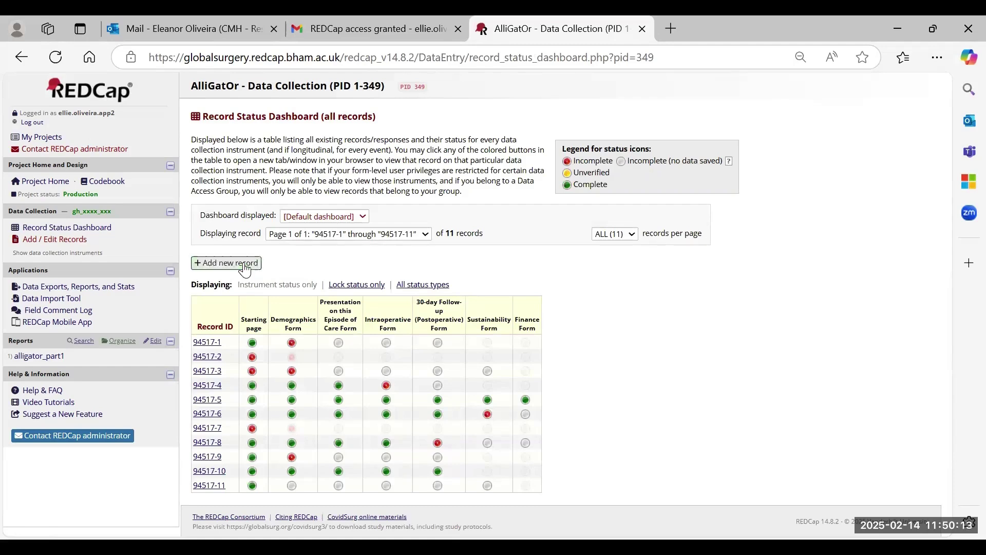
click(245, 268)
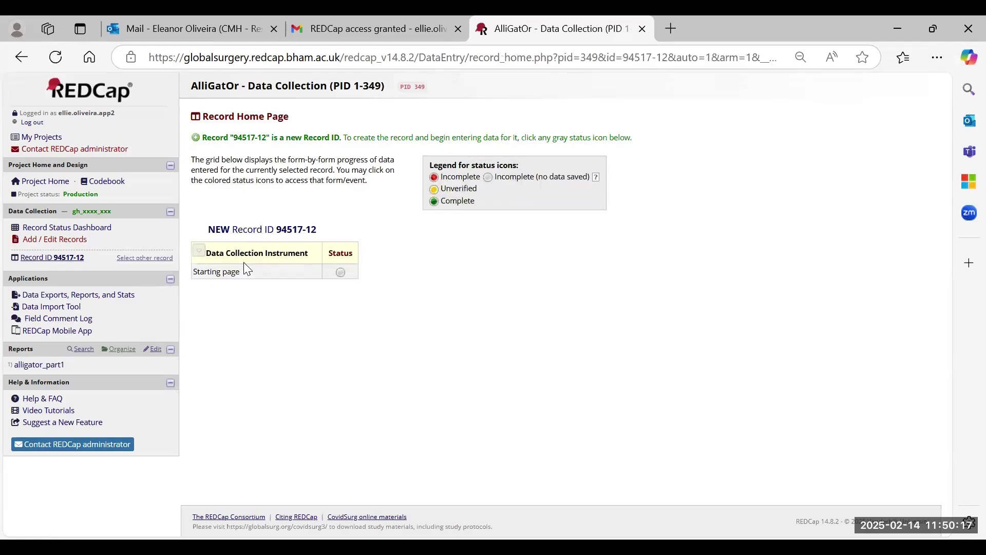
- On the new record's Starting page, confirm permissions (Yes), choose Period 1, and answer No to the sub-study
click(343, 274)
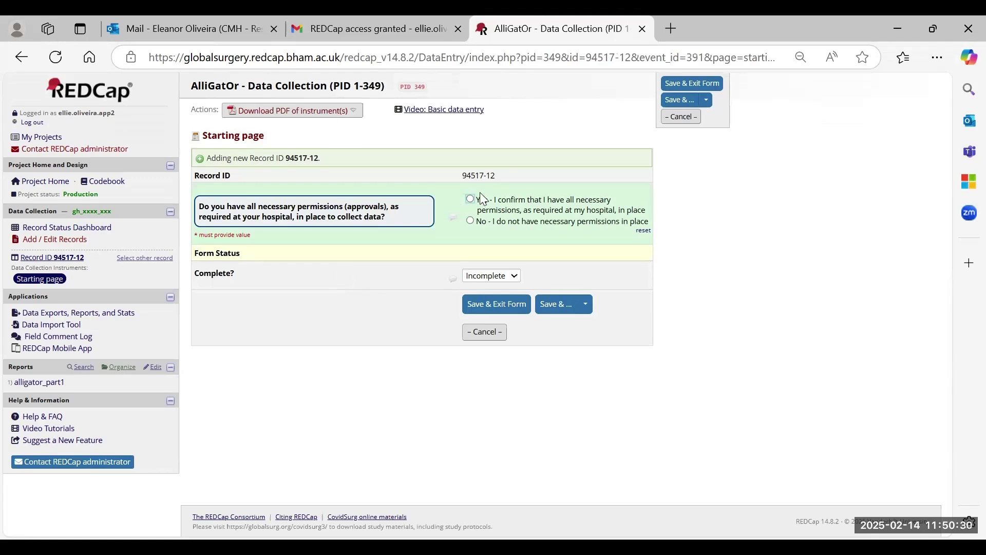
click(470, 222)
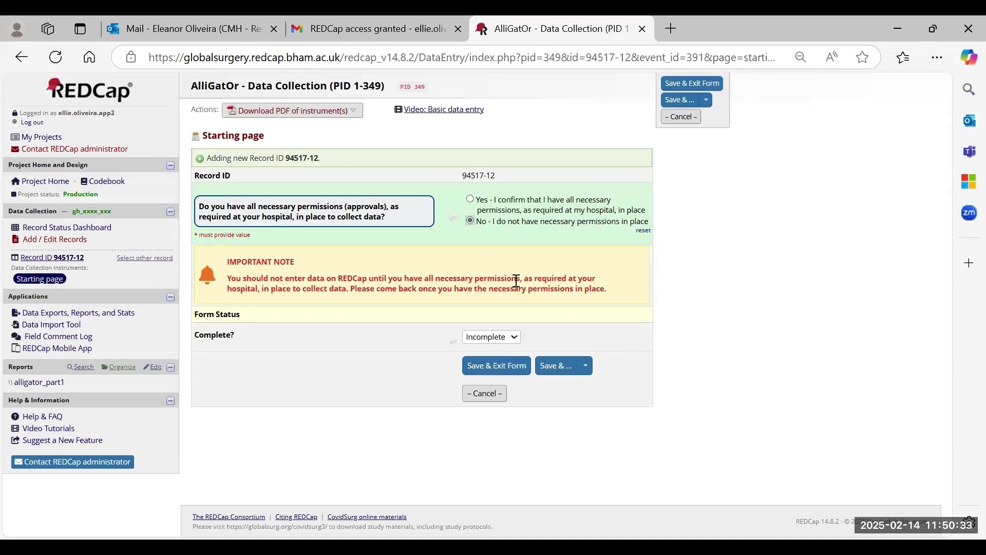
click(471, 200)
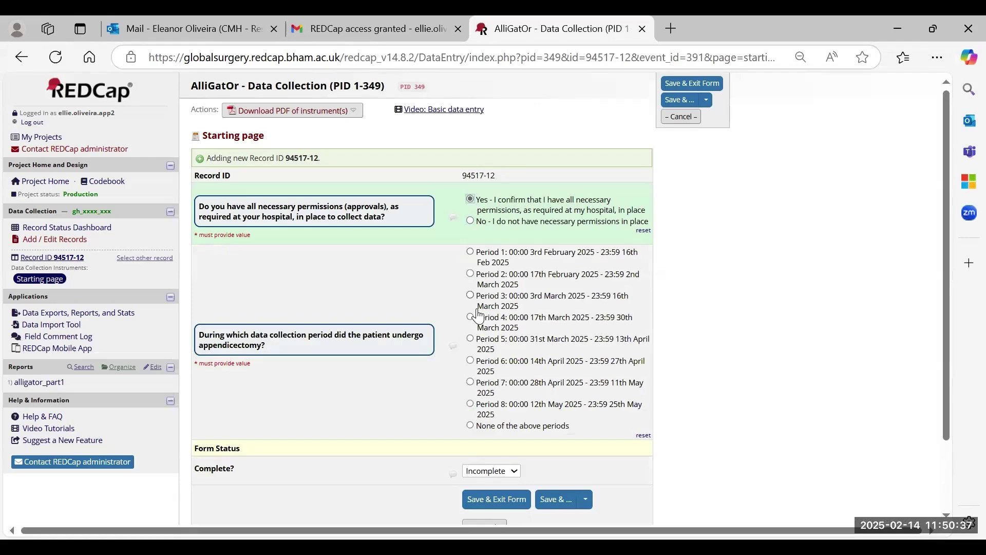
scroll(479, 316, down, 1)
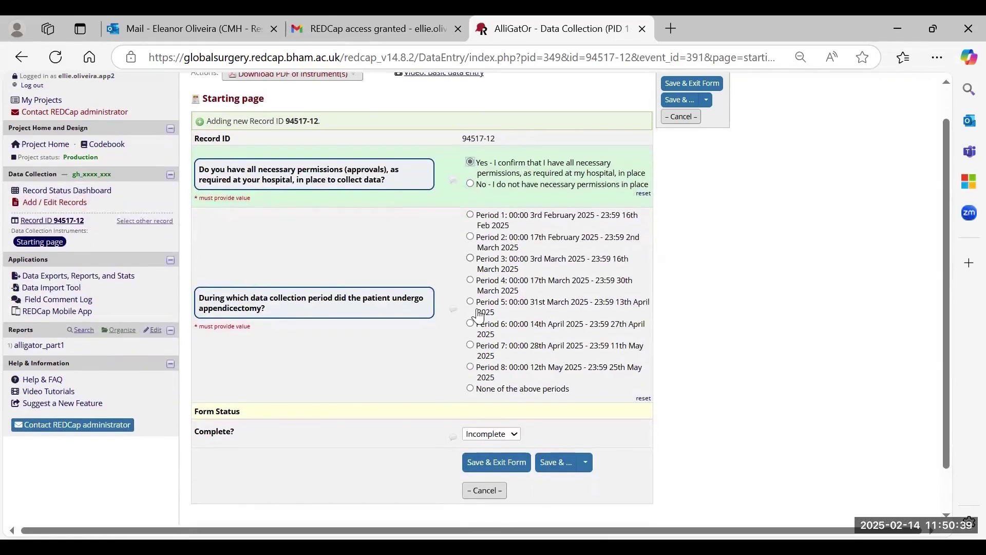
click(474, 216)
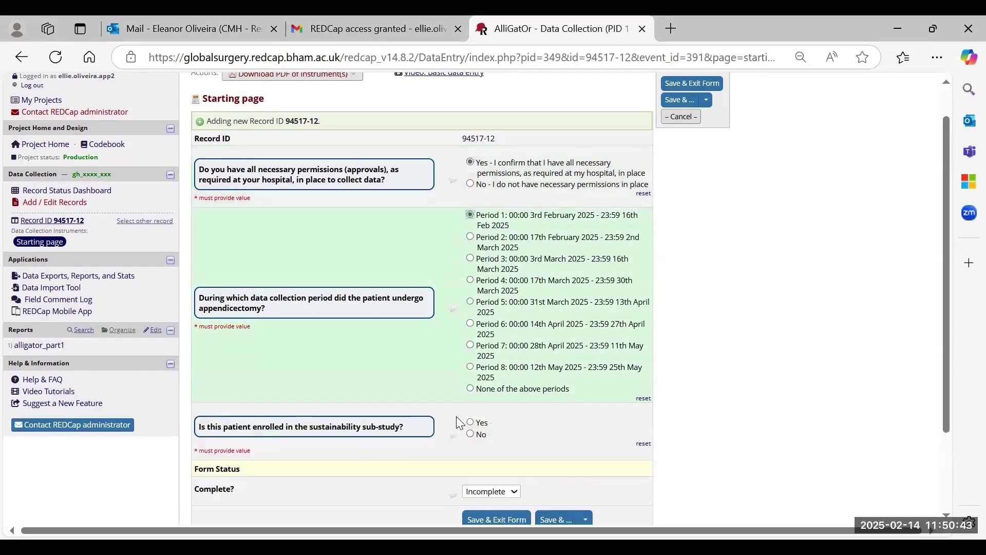
scroll(457, 417, down, 2)
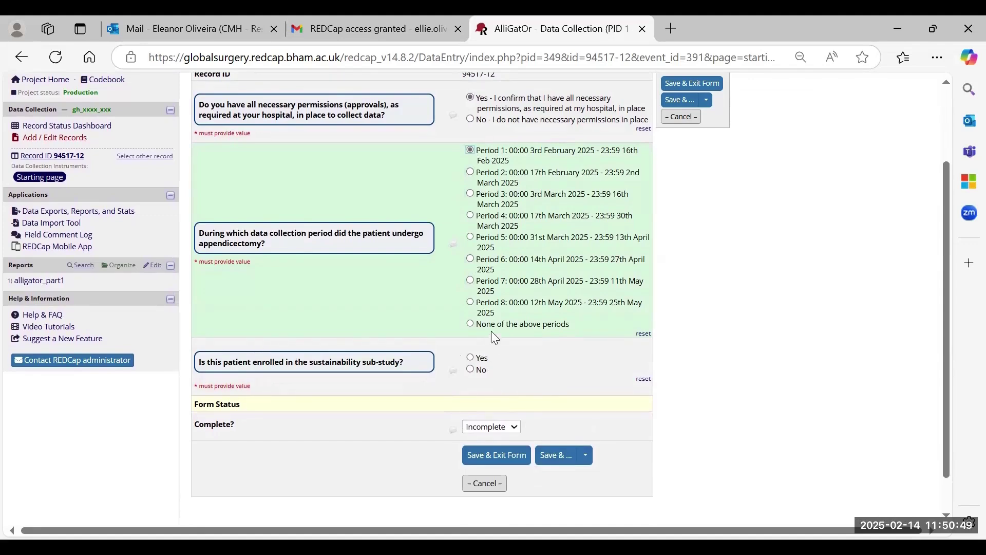
click(470, 370)
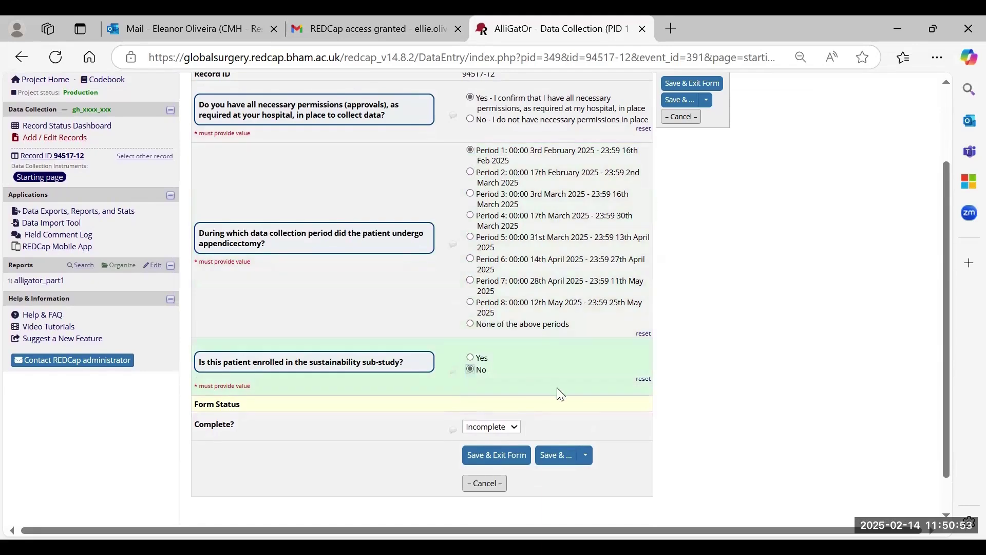
- Set the Starting page status to Complete and bring up the extra save options
scroll(559, 390, down, 1)
click(501, 386)
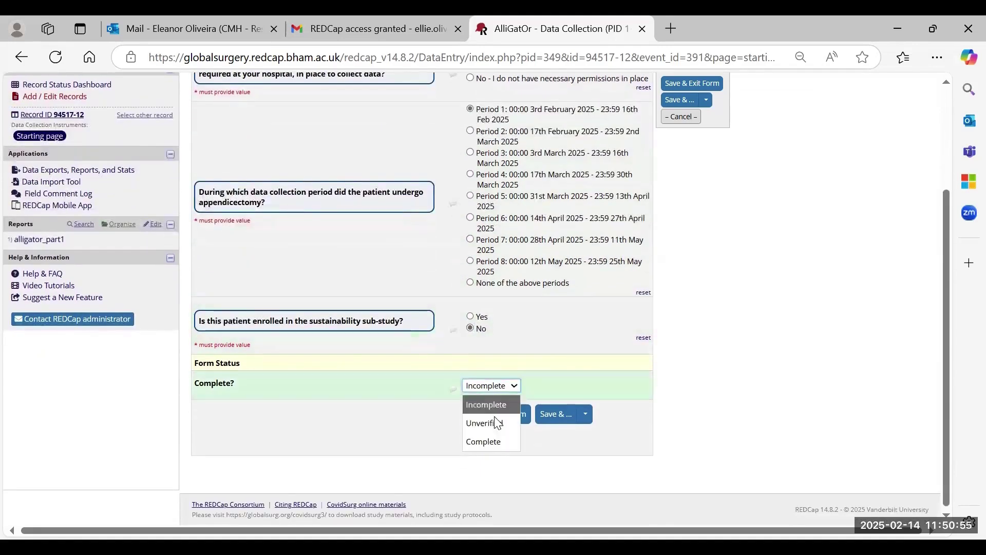
click(495, 442)
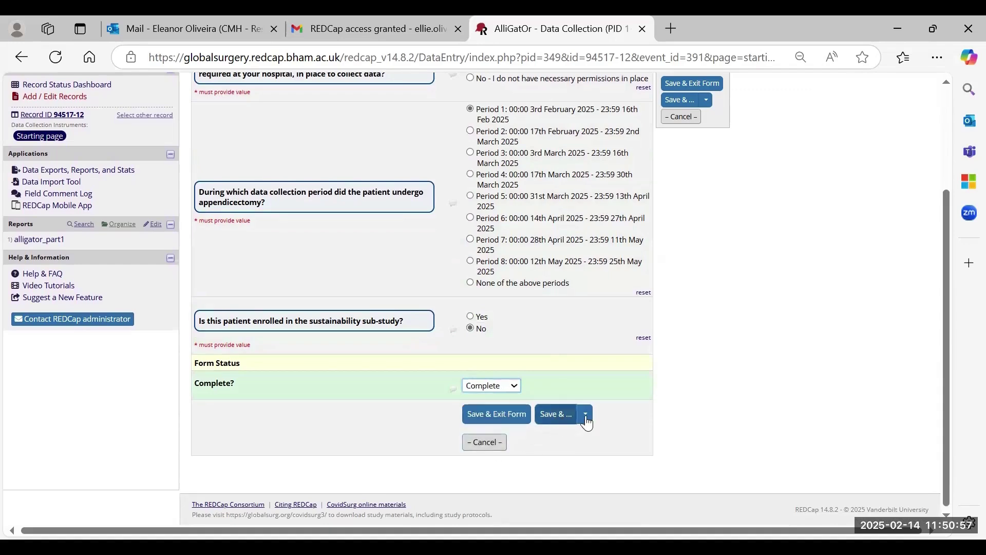
click(586, 414)
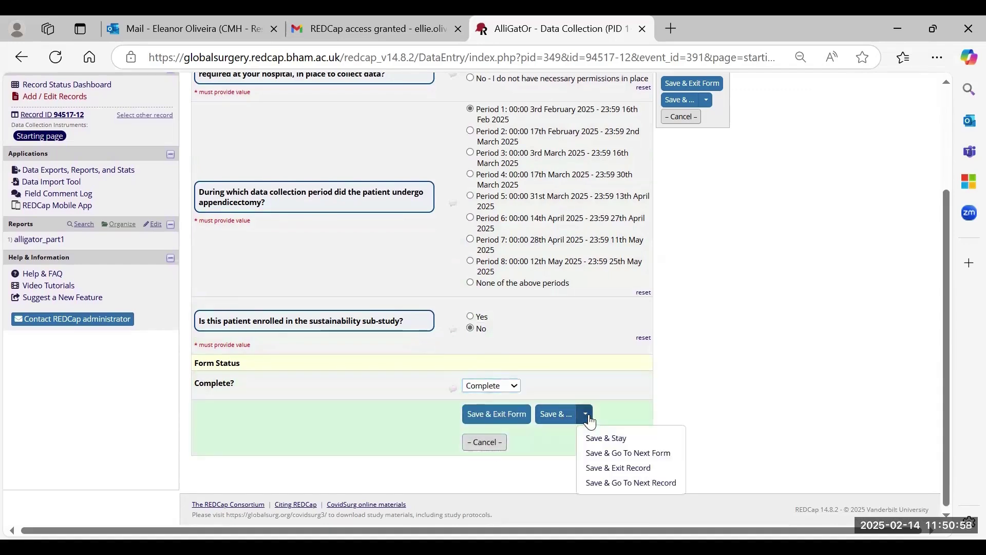
- Save the Starting page with Save & Go To Next Form
click(642, 456)
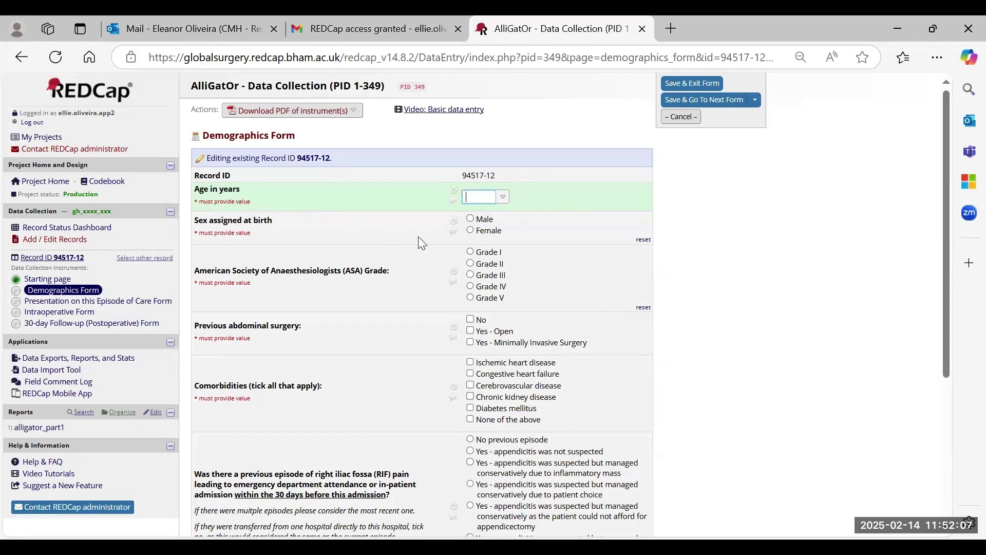
- Enter age 8, male, ASA Grade II, previous open surgery, chronic kidney disease, and the unaffordable-appendicectomy RIF episode
click(503, 198)
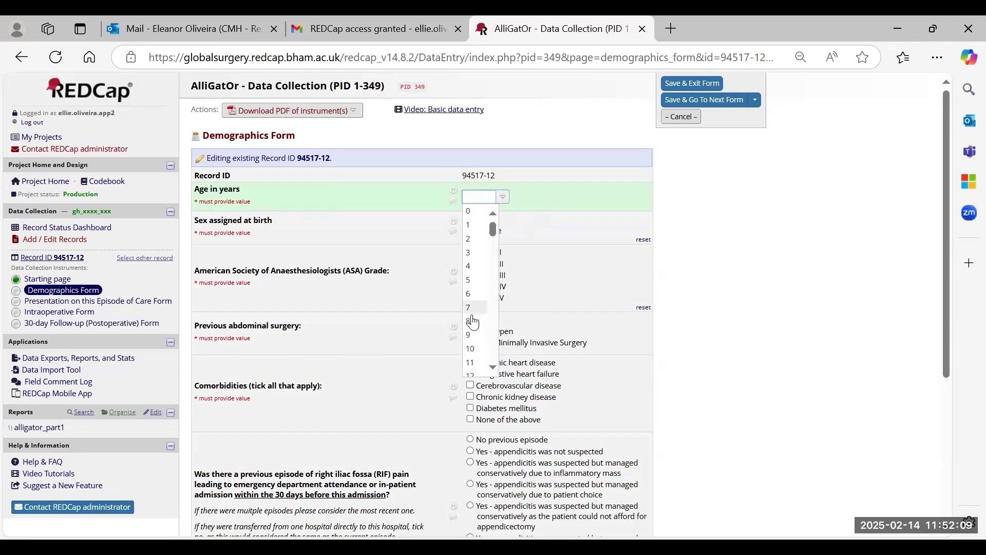
click(473, 321)
click(471, 219)
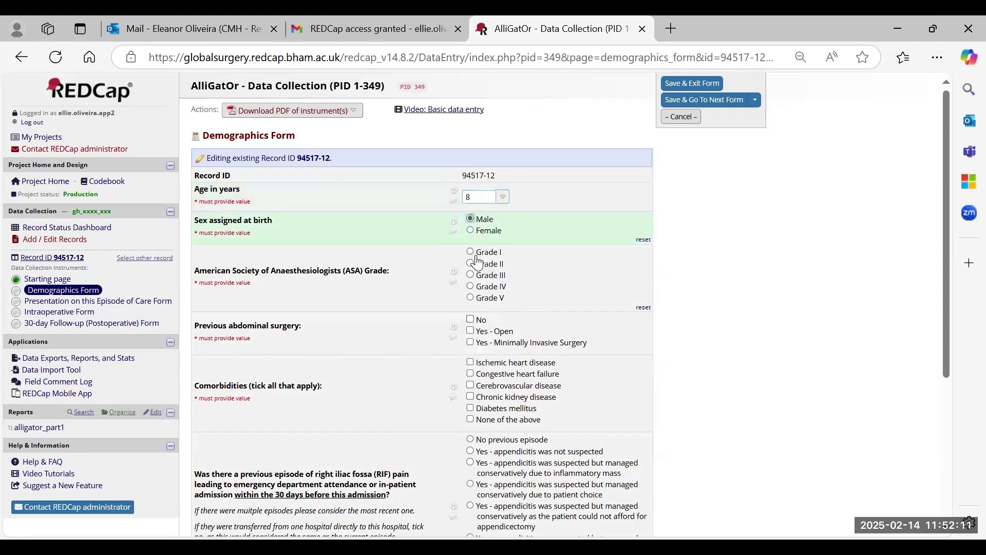
click(471, 264)
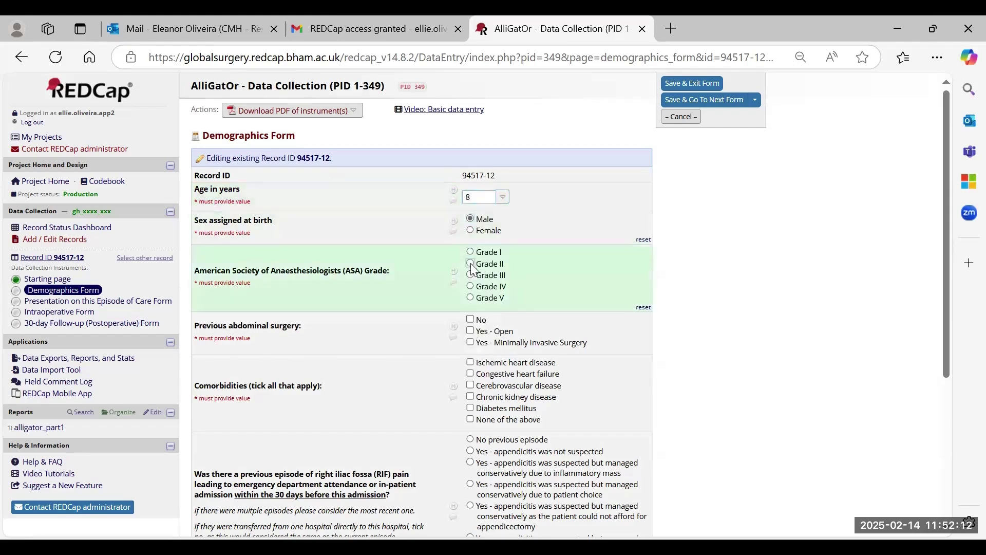
click(471, 331)
scroll(468, 332, down, 1)
click(470, 325)
scroll(468, 326, down, 2)
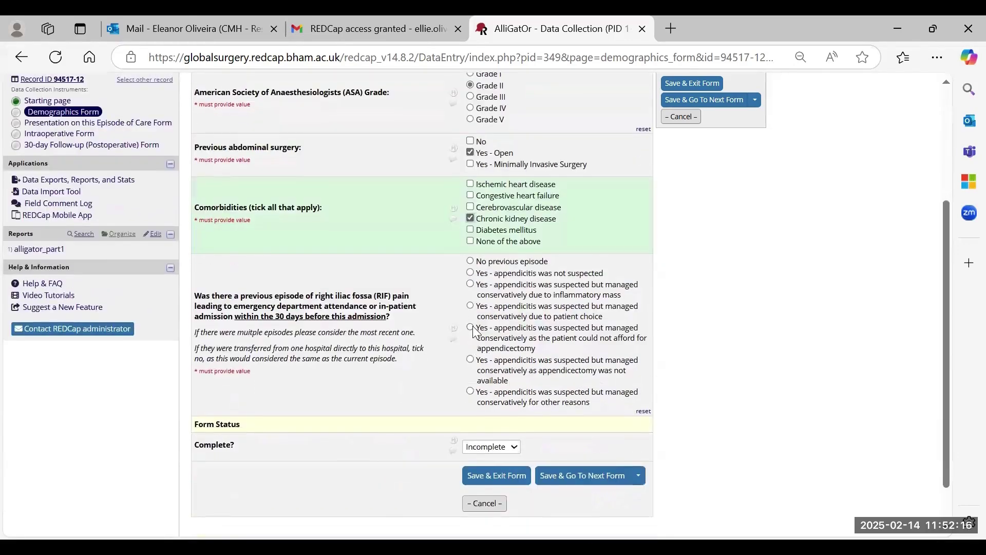
click(470, 325)
scroll(472, 326, down, 1)
- Mark the Demographics Form Complete and save it, moving to the Presentation form
click(492, 398)
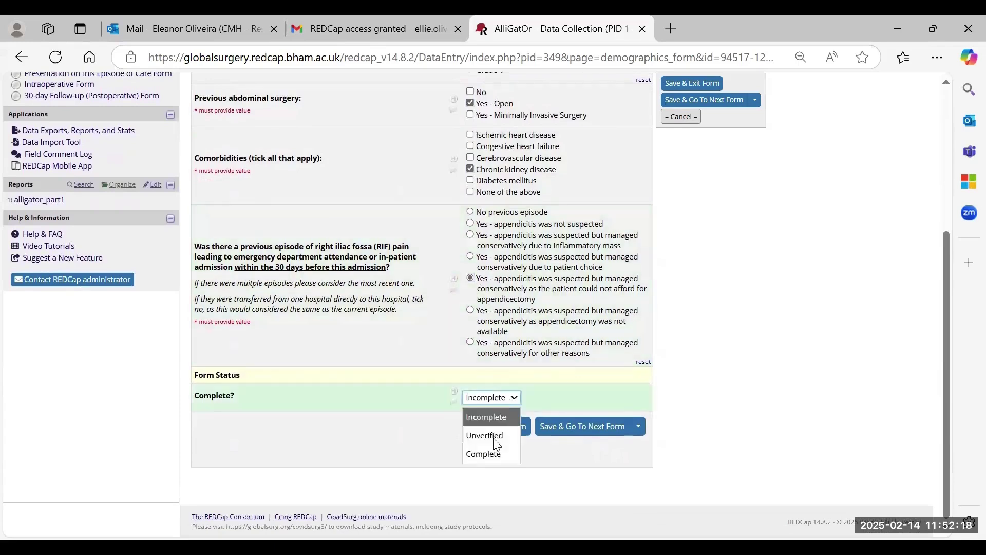
click(492, 398)
click(492, 398)
click(492, 454)
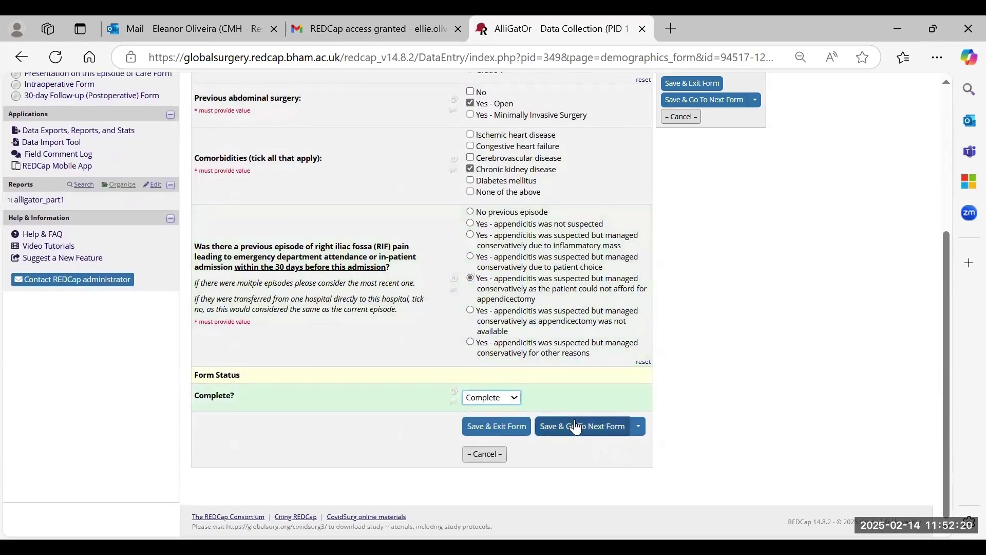
click(574, 425)
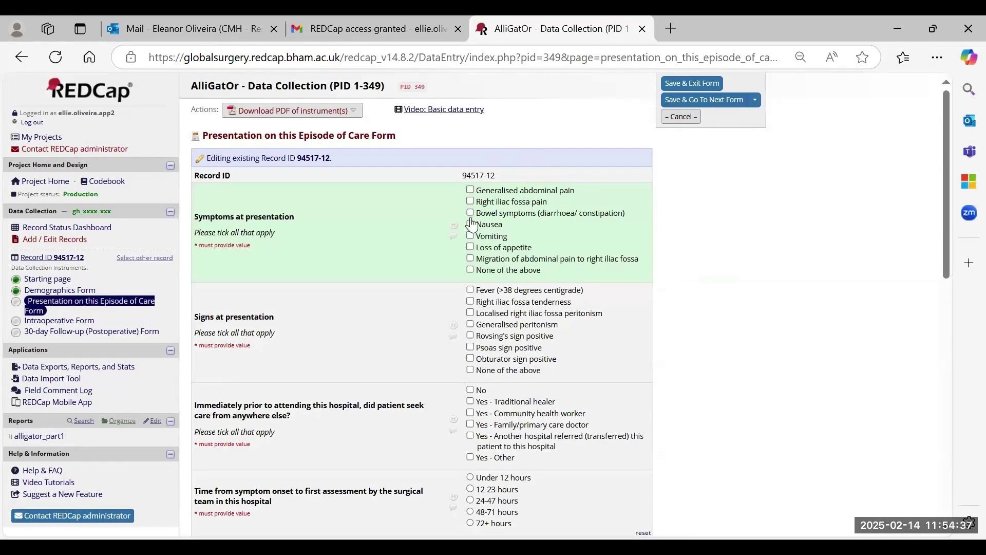
- Record Rovsing's sign, no prior care, under 12 hours to assessment, 12-23 hours to theatre, and no risk scoring
scroll(471, 209, down, 3)
click(471, 191)
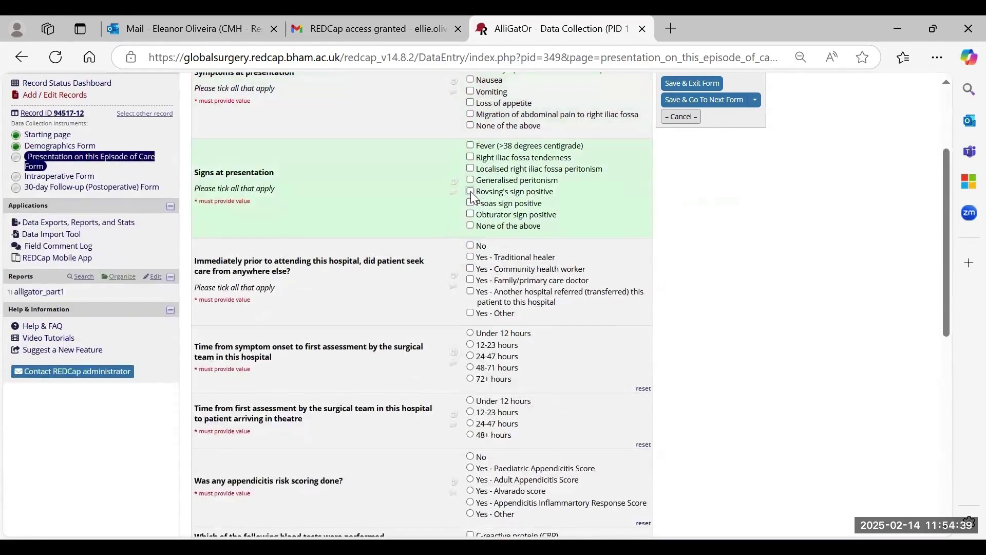
click(470, 246)
click(471, 335)
scroll(471, 337, down, 2)
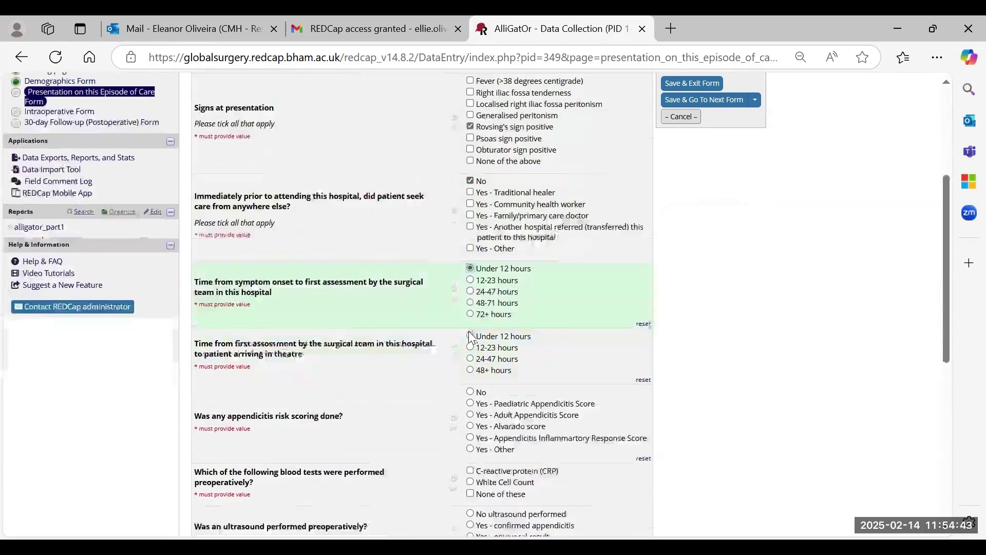
click(473, 328)
scroll(473, 331, down, 1)
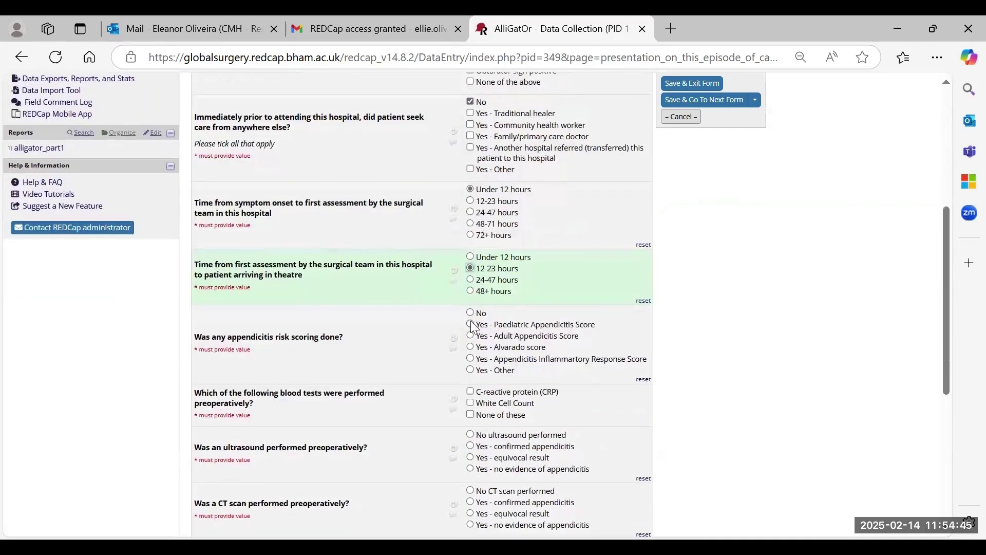
click(470, 312)
- Record no blood tests, ultrasound and CT confirming appendicitis, no MRI, a doctor under 3 years reviewing, and Complete status
scroll(462, 431, down, 2)
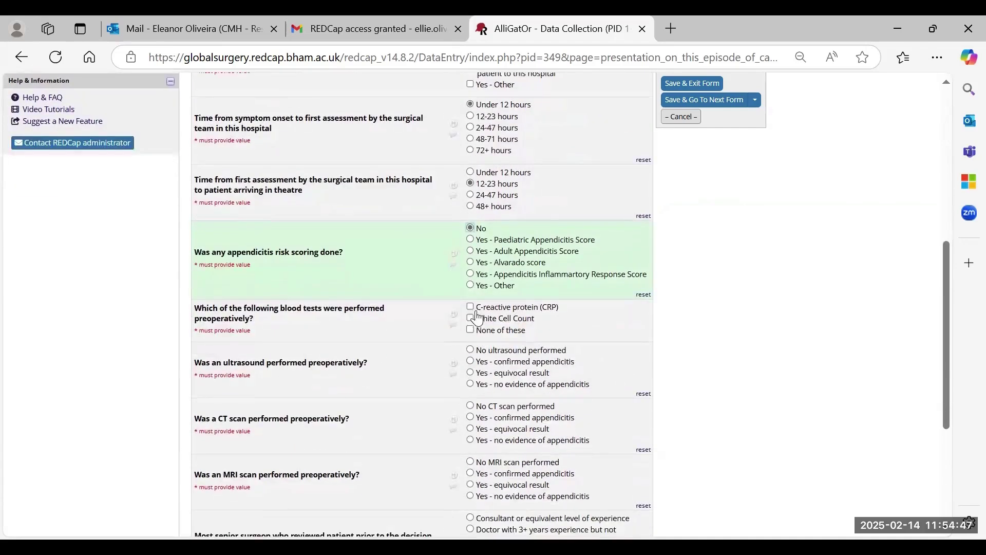
click(470, 330)
scroll(471, 329, down, 2)
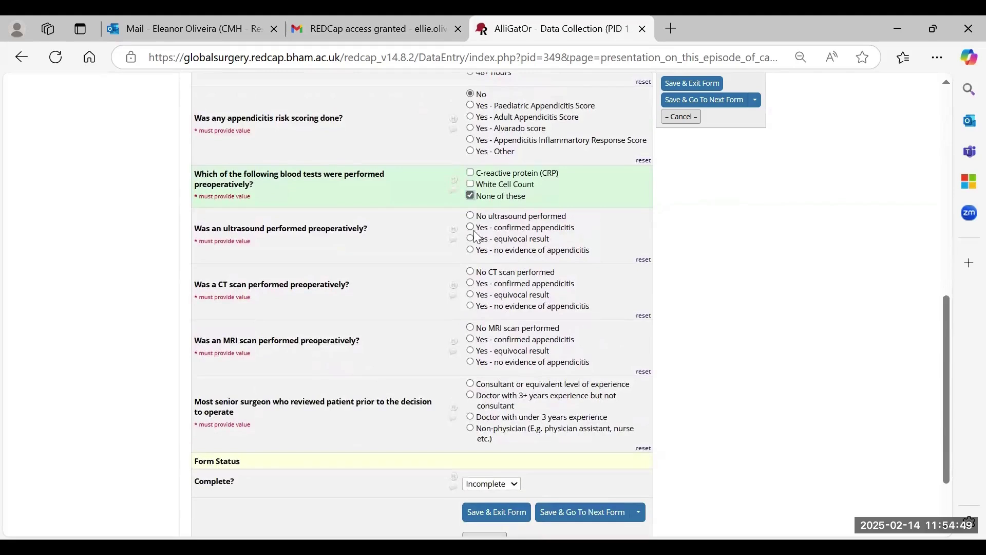
click(471, 227)
click(470, 283)
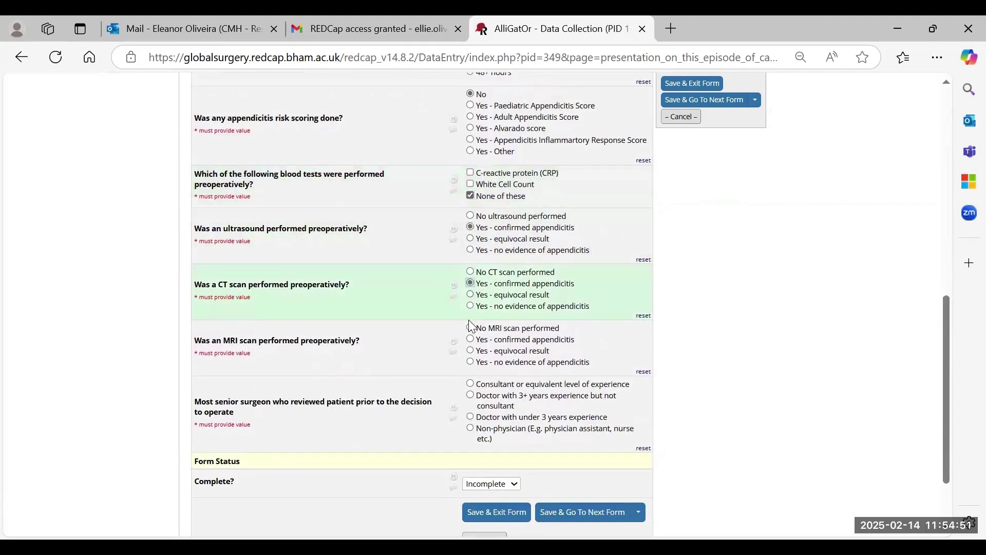
click(471, 327)
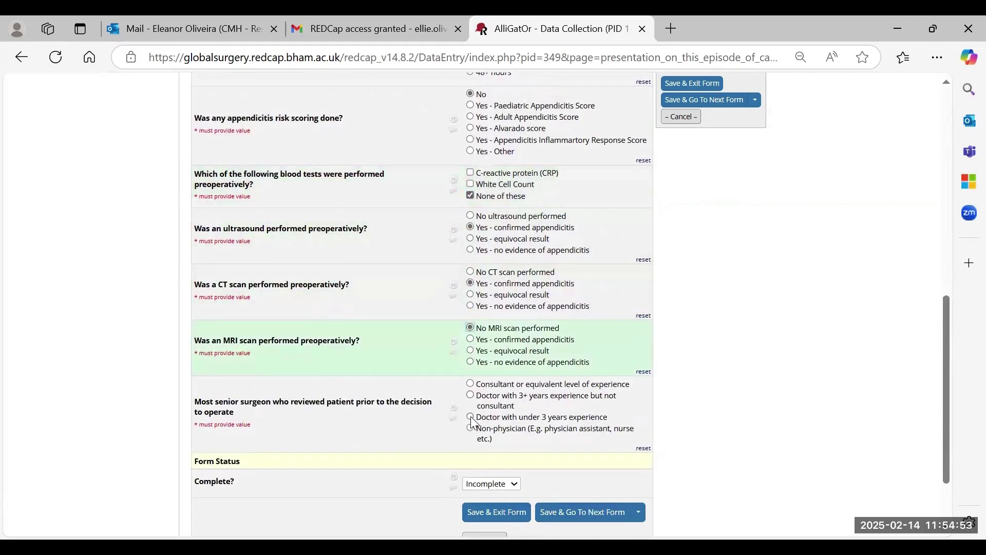
click(470, 416)
scroll(471, 416, down, 2)
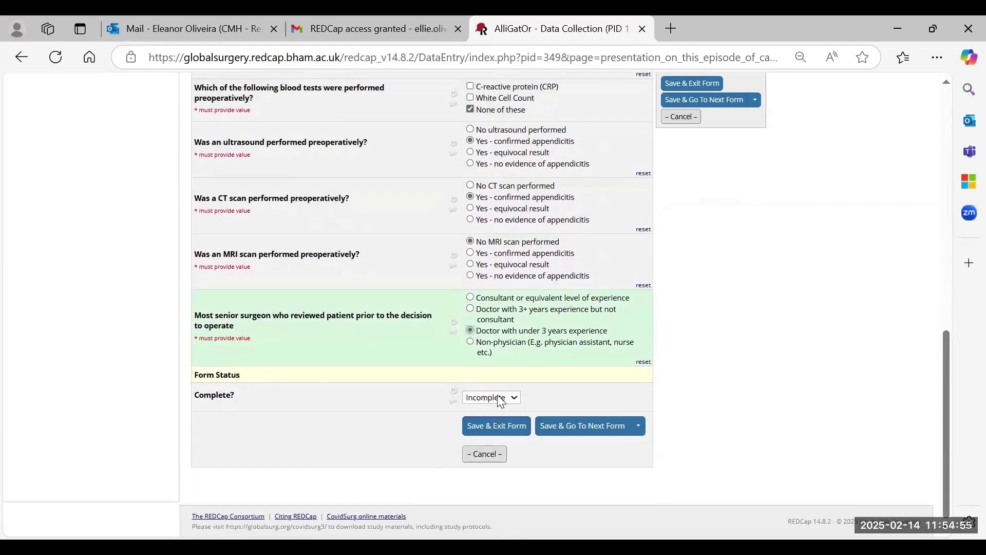
click(501, 402)
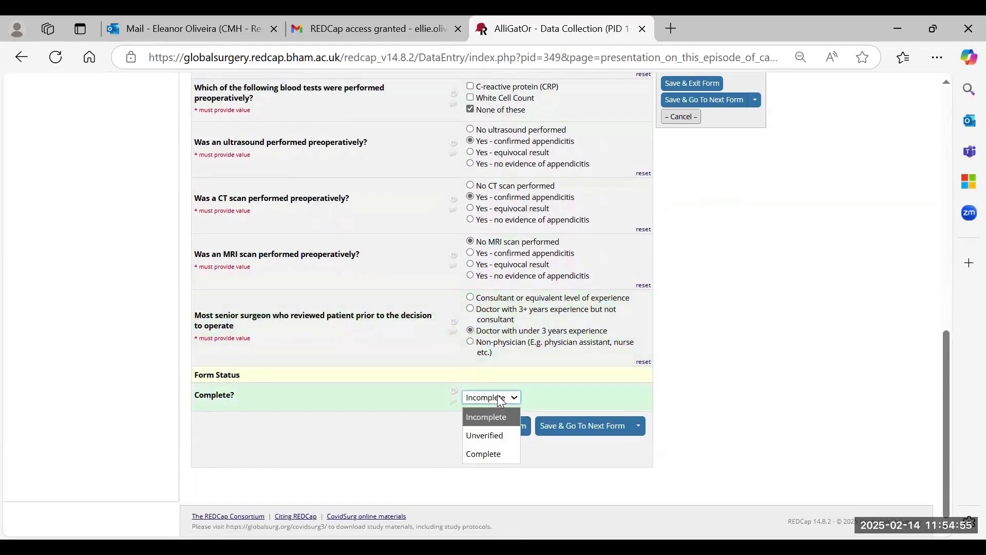
click(495, 454)
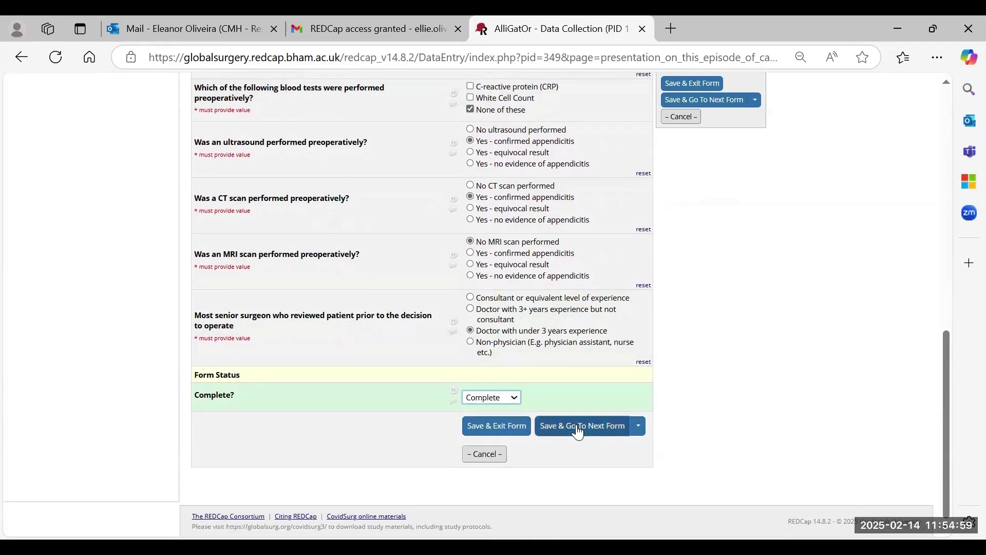
- Save the presentation form, then record a 3+ year surgeon, 08:00-17:59 start, and open non-midline approach for lack of laparoscopic equipment
click(580, 429)
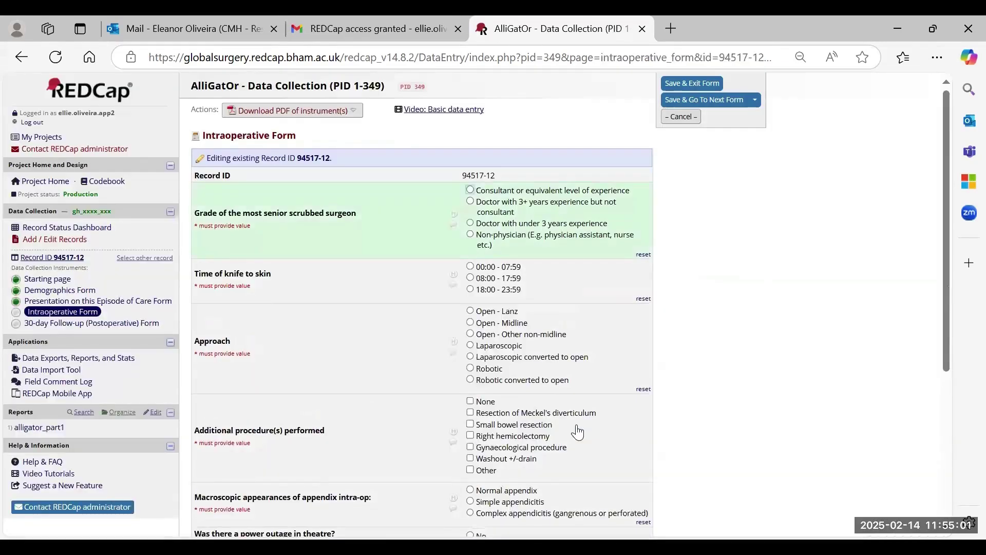
scroll(578, 433, down, 1)
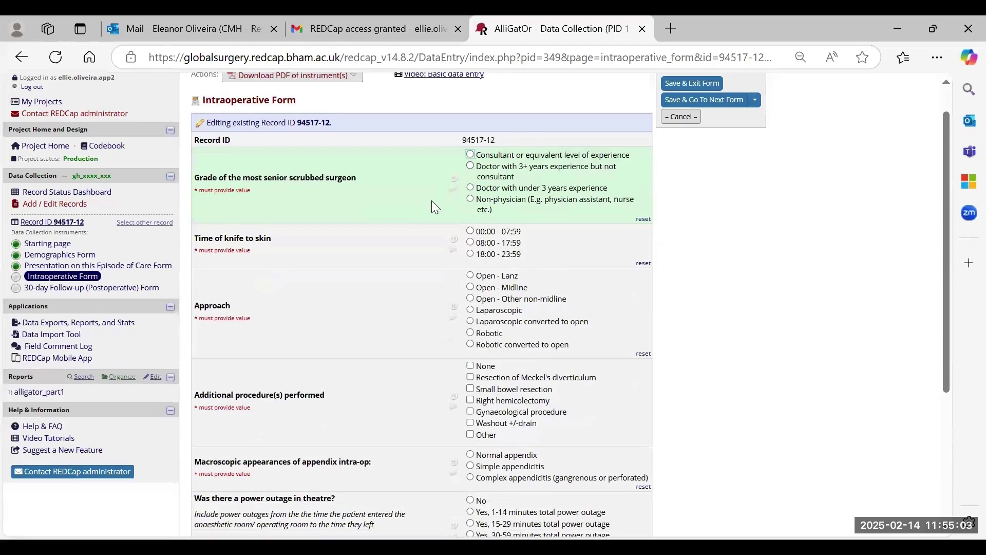
click(470, 166)
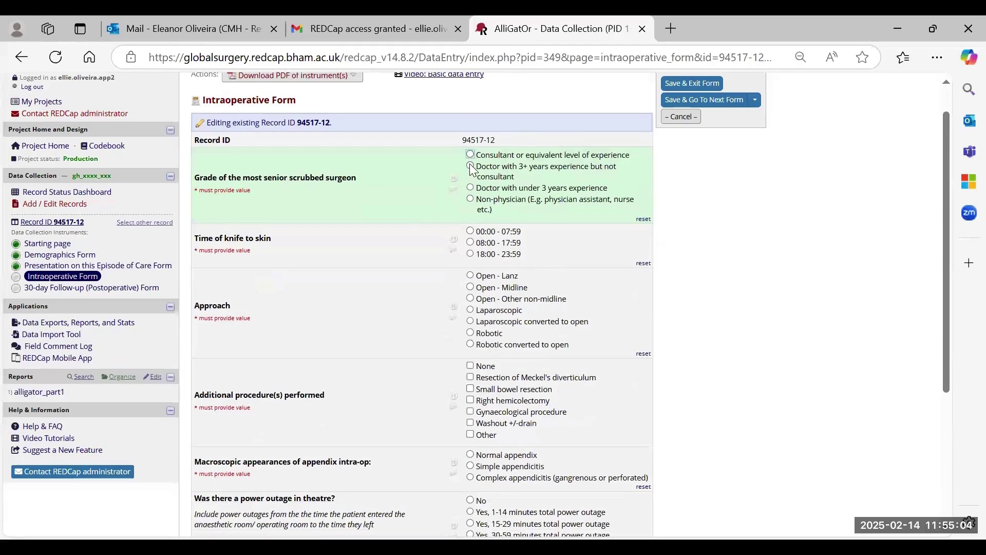
click(470, 243)
click(471, 300)
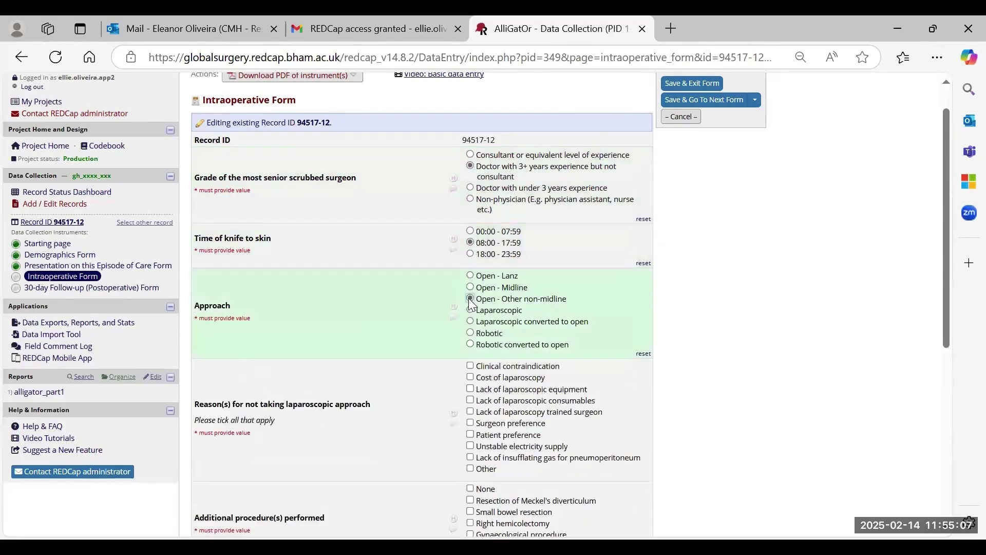
scroll(475, 293, down, 3)
click(470, 286)
scroll(477, 246, down, 5)
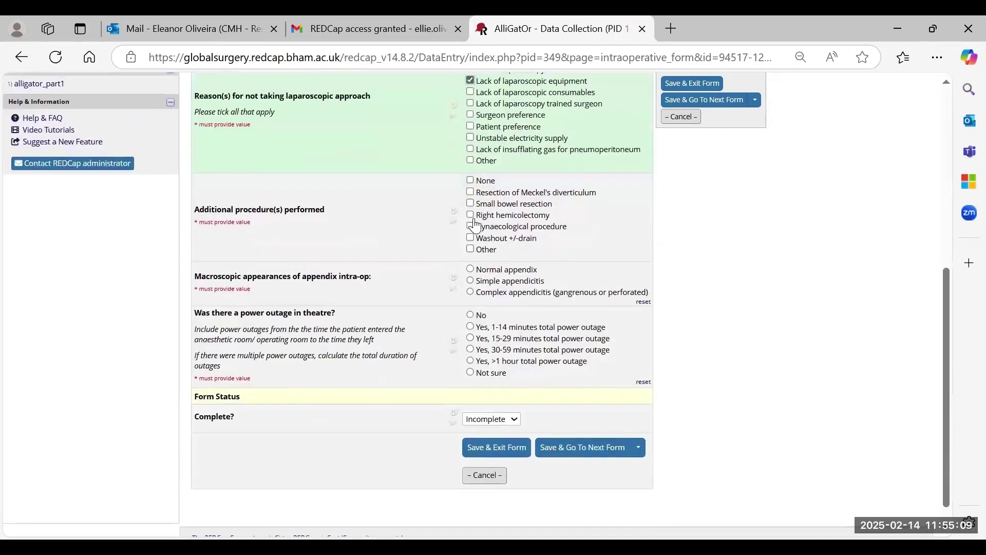
- Add right hemicolectomy, simple appendicitis, a 1-14 minute power outage with minor harm described as 'answer', and mark Complete
click(470, 216)
click(470, 281)
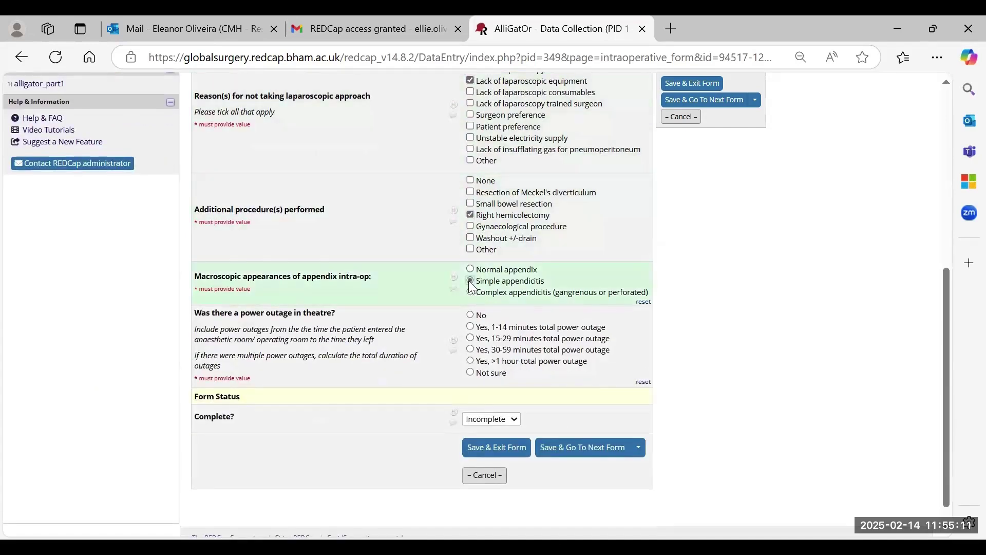
click(471, 327)
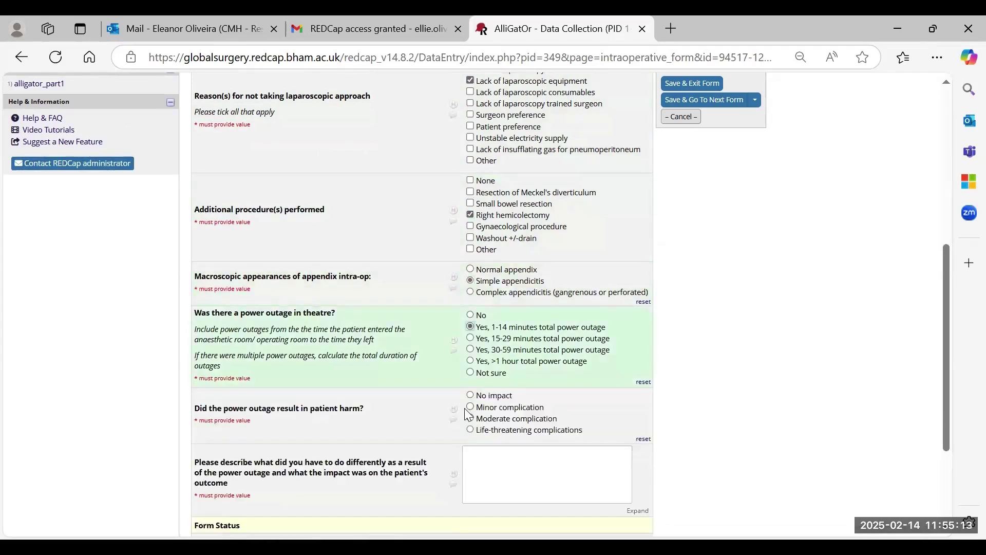
click(471, 408)
click(486, 461)
text(an)
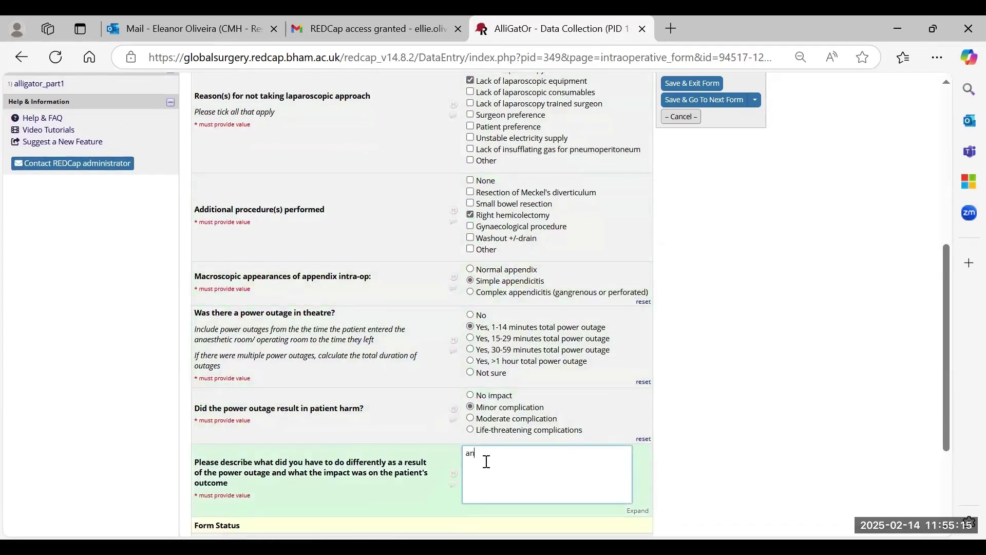
text(swer)
scroll(486, 461, down, 3)
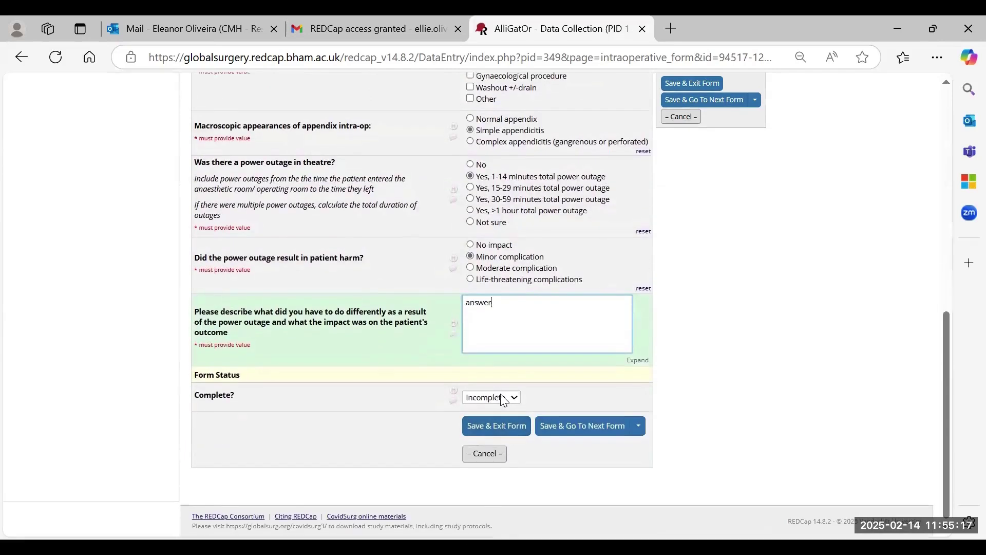
click(503, 455)
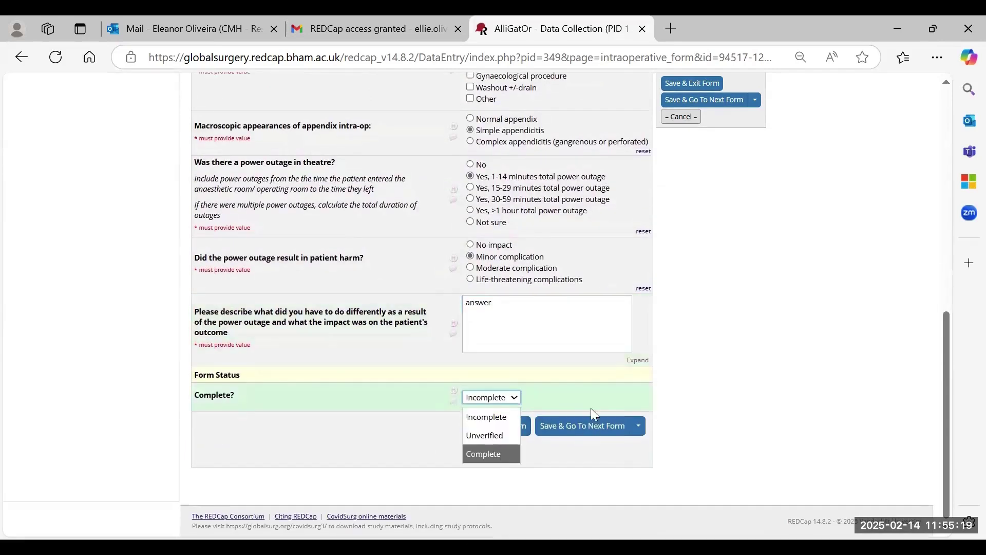
click(585, 436)
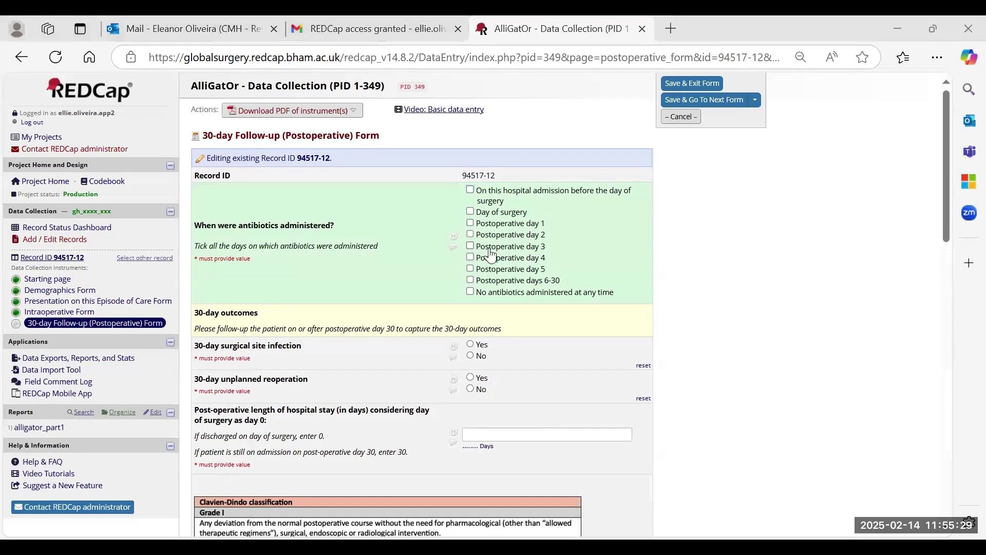
- Record antibiotics on postoperative day 2, no 30-day surgical site infection, and no unplanned reoperation
click(470, 236)
scroll(471, 240, down, 3)
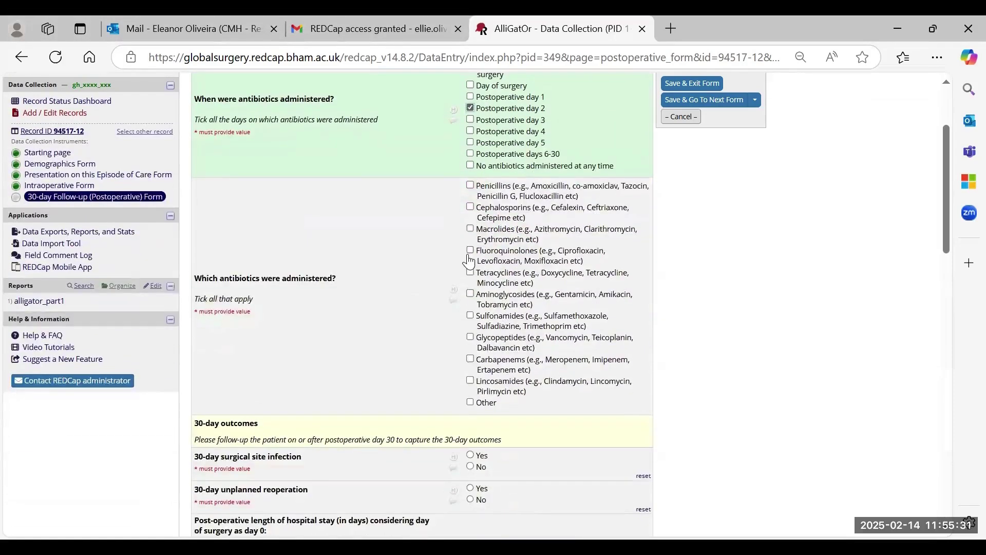
scroll(472, 255, down, 5)
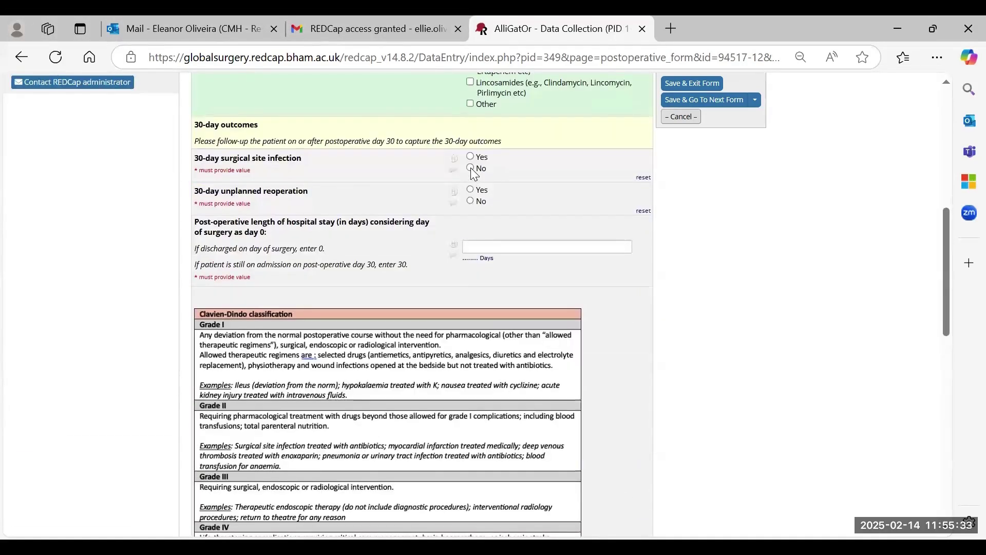
click(471, 167)
click(471, 201)
scroll(481, 360, down, 12)
click(491, 443)
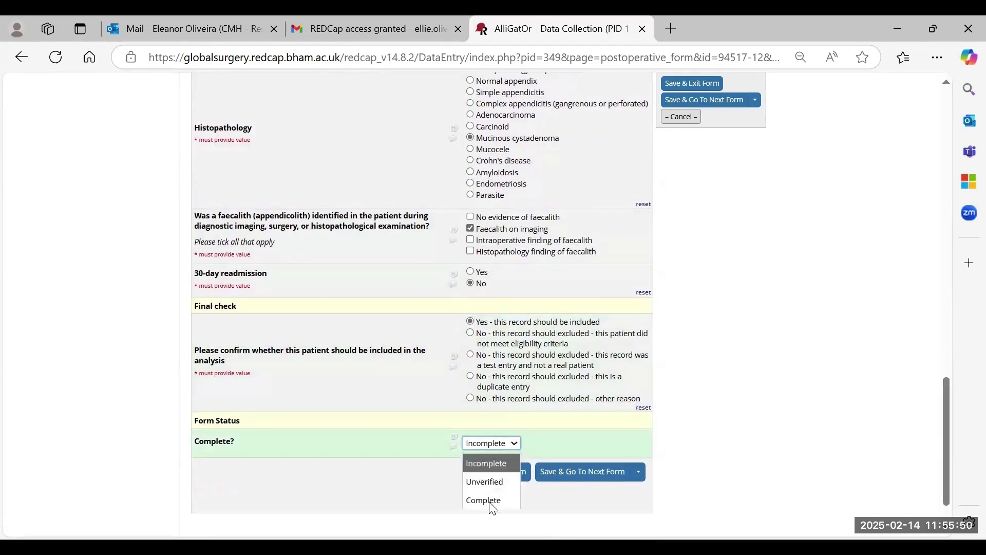
- Mark the 30-day Follow-up Form Complete and save it to return to the record home page
click(490, 507)
click(555, 473)
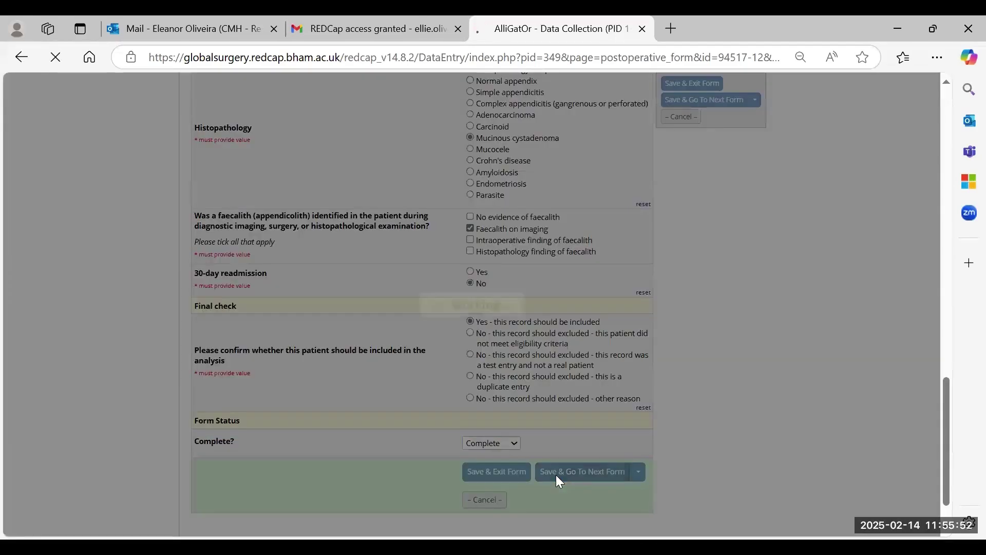